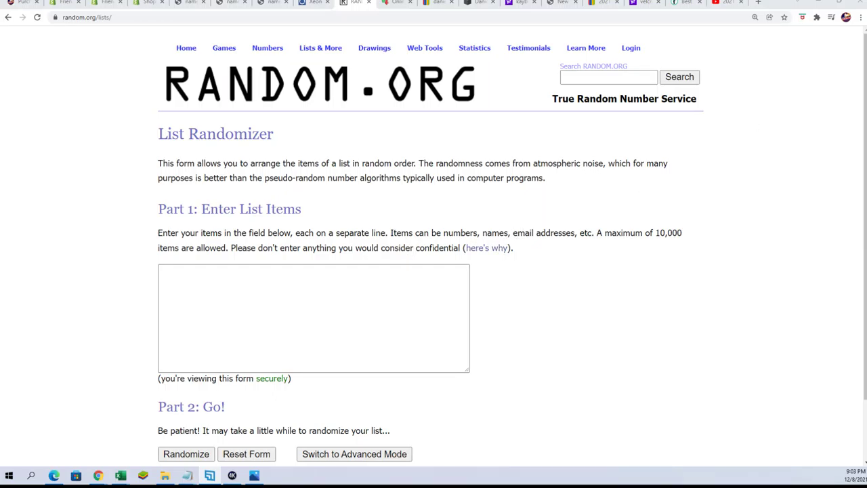
# Step: Copy the owner name lines from Notepad and focus the RANDOM.ORG list field
pyautogui.click(187, 474)
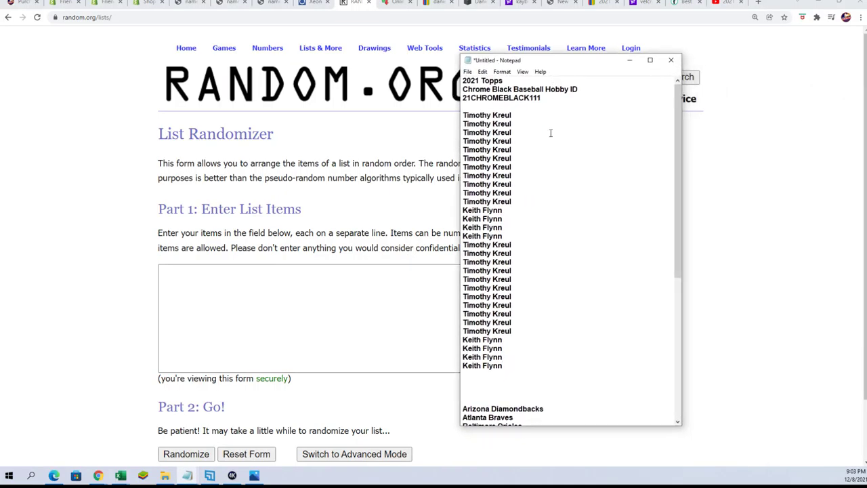
pyautogui.moveTo(509, 364); pyautogui.dragTo(465, 115)
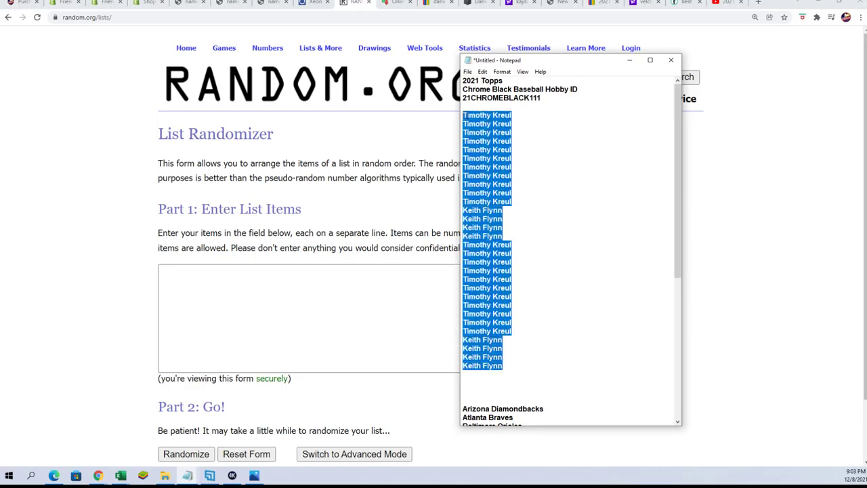
pyautogui.rightClick(482, 140)
pyautogui.click(517, 174)
pyautogui.scroll(-4, 546, 305)
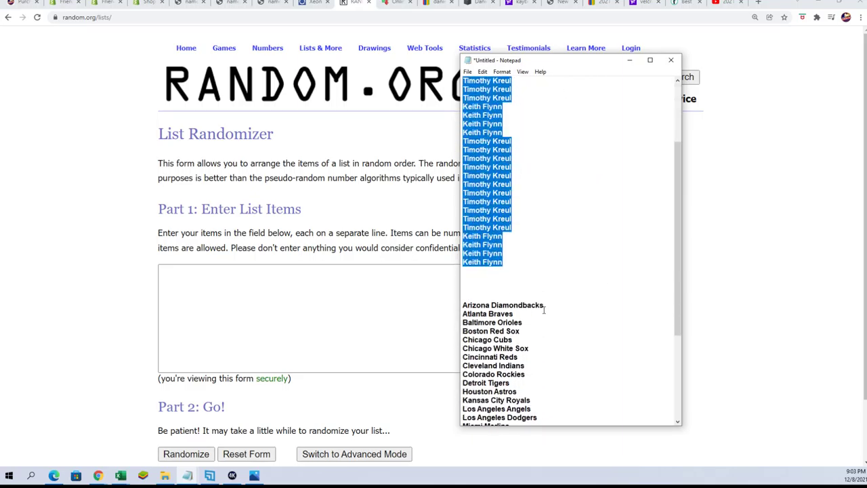
pyautogui.scroll(-4, 543, 310)
pyautogui.scroll(8, 544, 304)
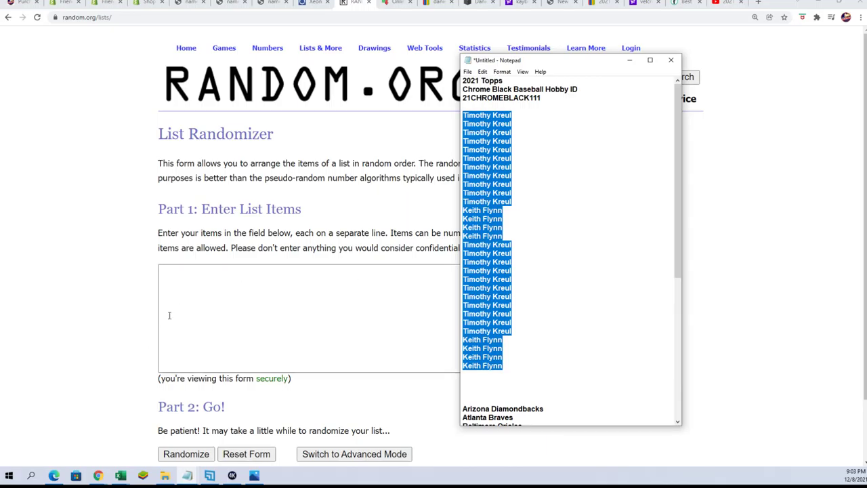
pyautogui.click(181, 276)
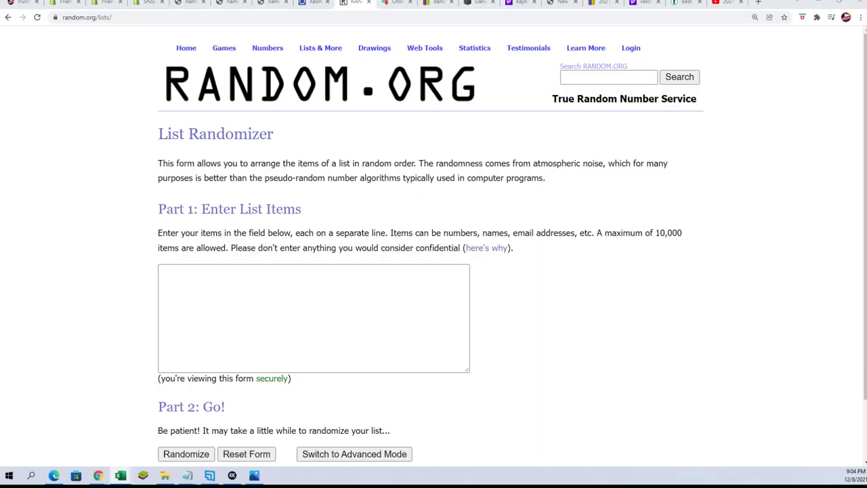
# Step: Paste the 30 owner names from Notepad into the List Randomizer box
pyautogui.click(187, 474)
pyautogui.rightClick(481, 160)
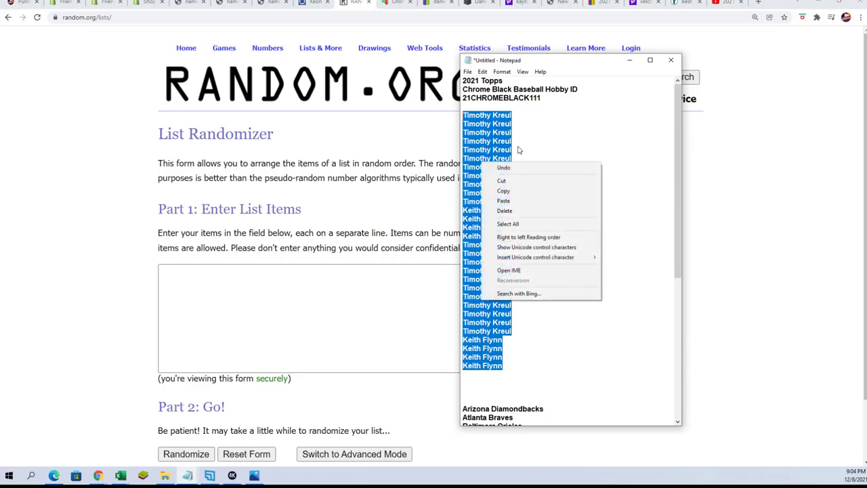
pyautogui.click(502, 191)
pyautogui.click(245, 271)
pyautogui.rightClick(208, 278)
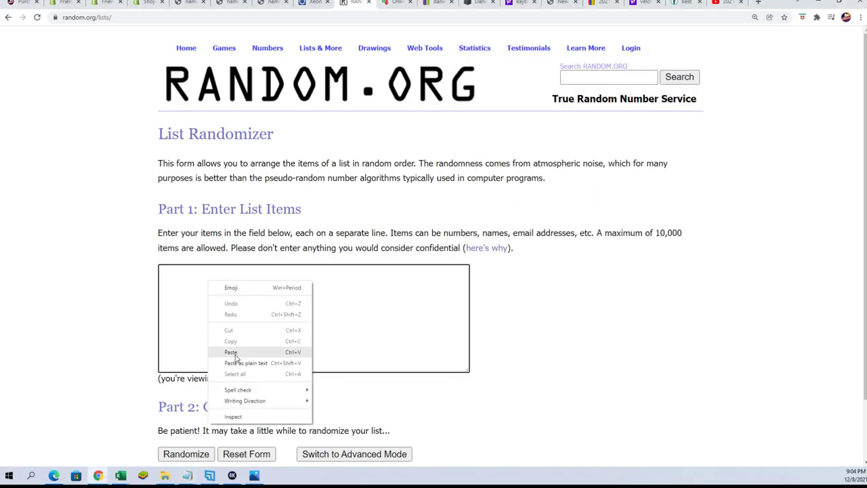
pyautogui.click(237, 351)
# Step: Randomize the owner list, then reshuffle it six more times
pyautogui.scroll(-1, 463, 360)
pyautogui.click(192, 388)
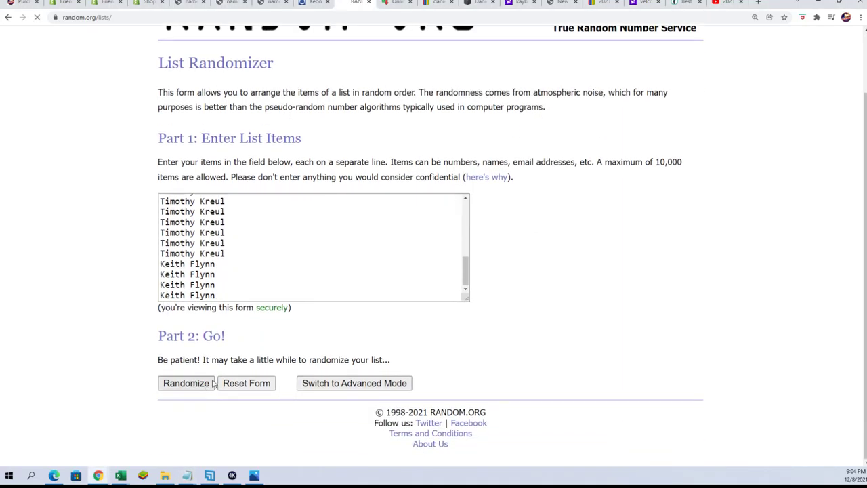
pyautogui.scroll(-3, 181, 402)
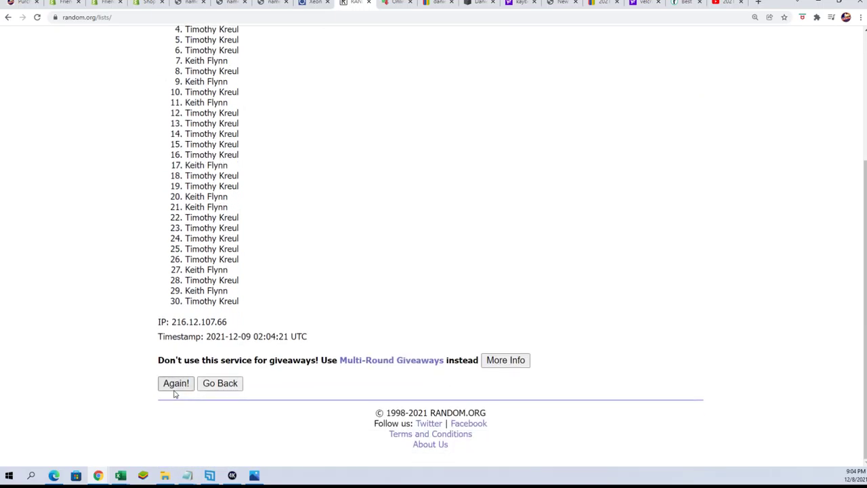
pyautogui.click(177, 385)
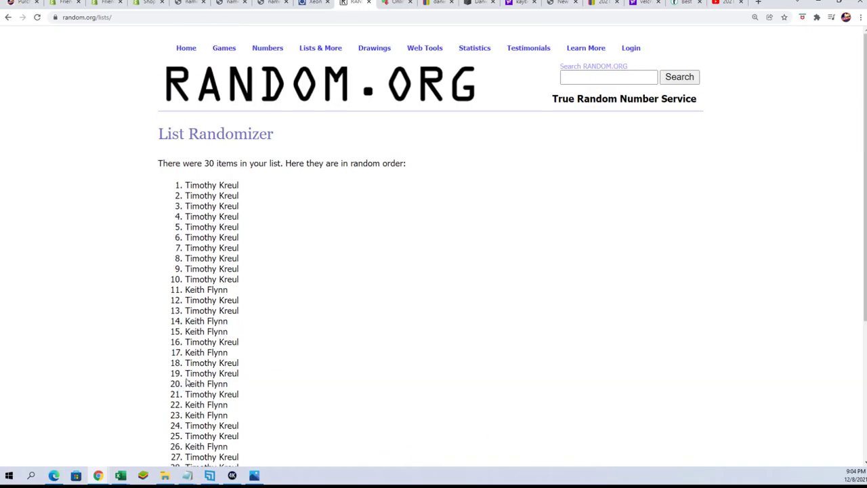
pyautogui.scroll(-3, 237, 337)
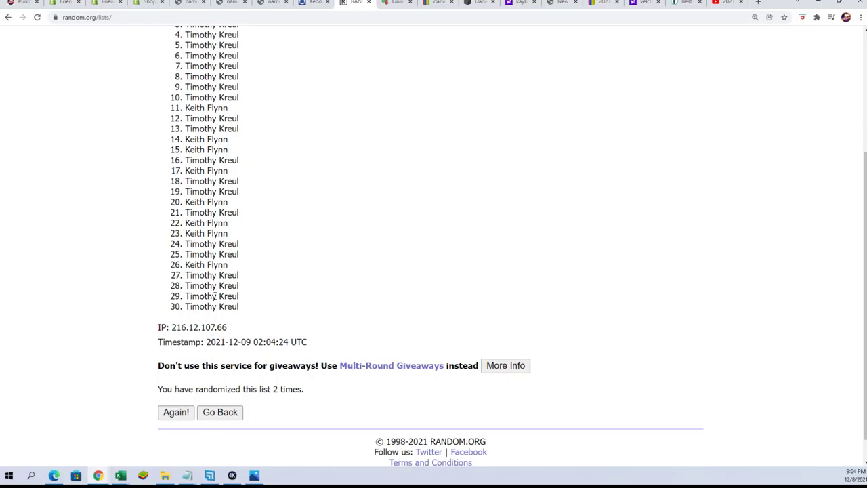
pyautogui.click(175, 412)
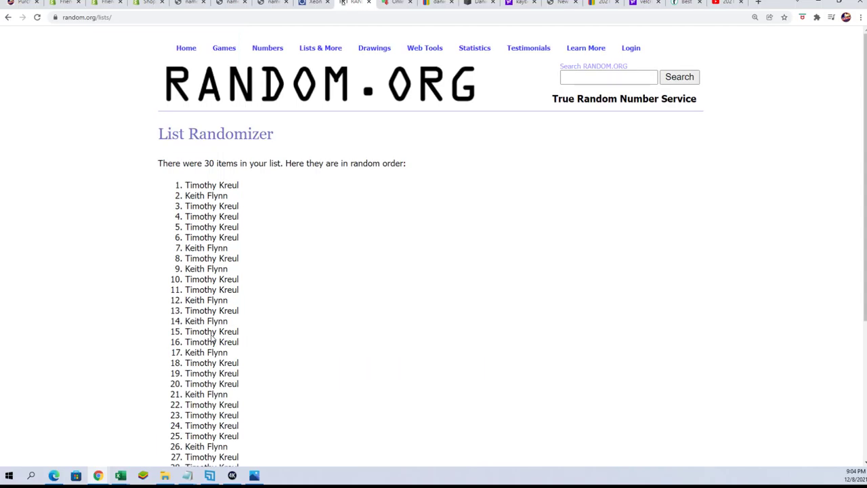
pyautogui.scroll(-5, 135, 389)
pyautogui.click(170, 390)
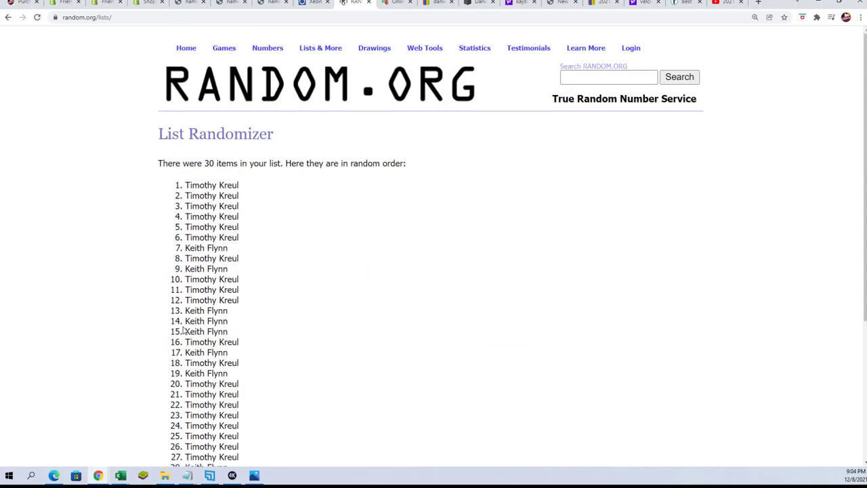
pyautogui.scroll(-3, 179, 330)
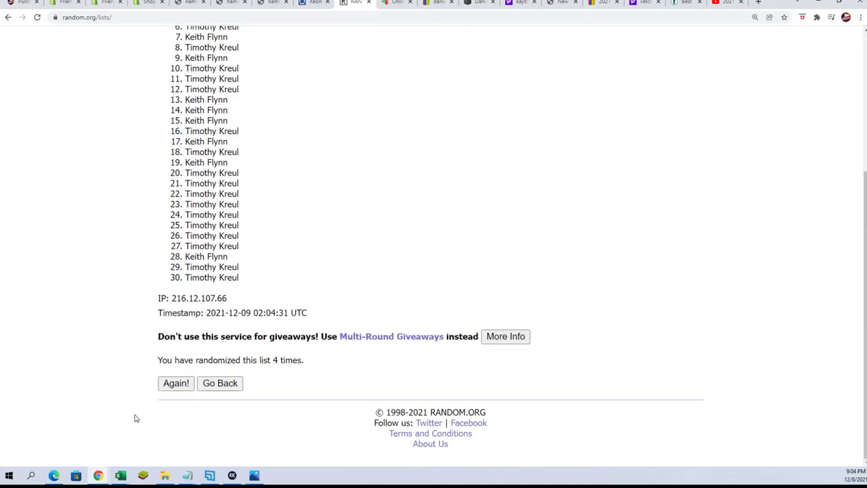
pyautogui.click(169, 385)
pyautogui.scroll(-3, 173, 349)
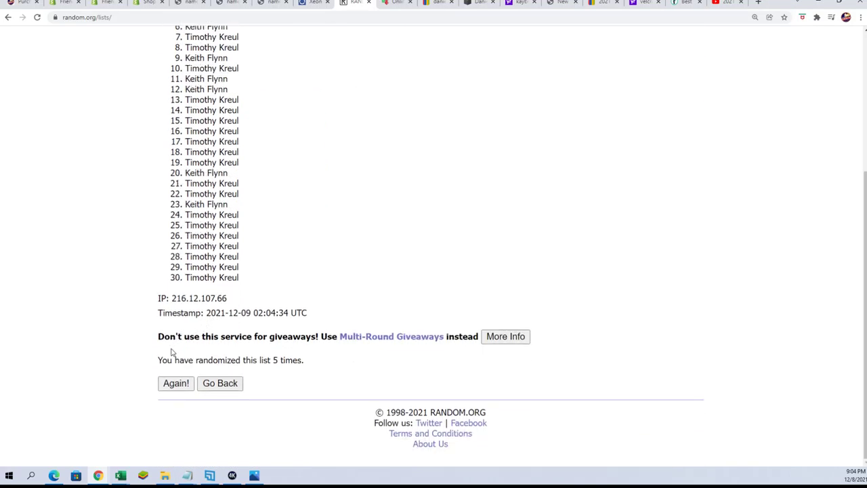
pyautogui.click(179, 383)
pyautogui.scroll(-4, 120, 359)
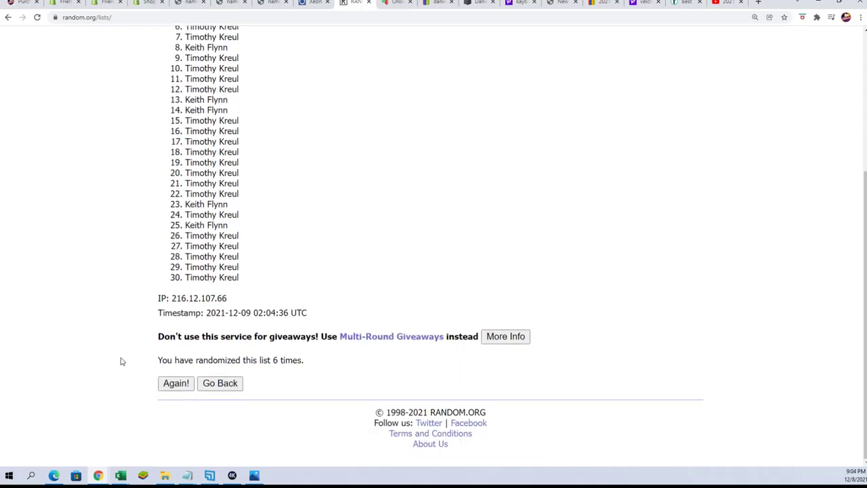
pyautogui.click(171, 385)
pyautogui.scroll(-2, 223, 118)
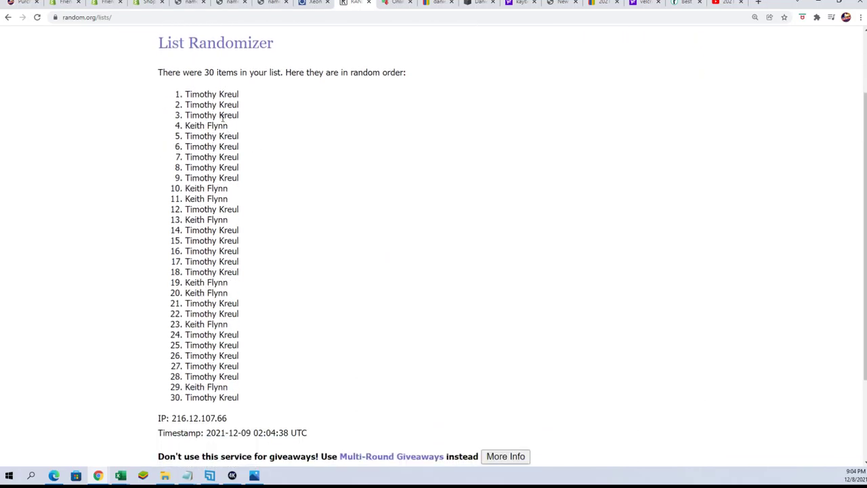
# Step: Copy the final shuffled list of owner names
pyautogui.moveTo(179, 90); pyautogui.dragTo(243, 311)
pyautogui.scroll(-1, 236, 251)
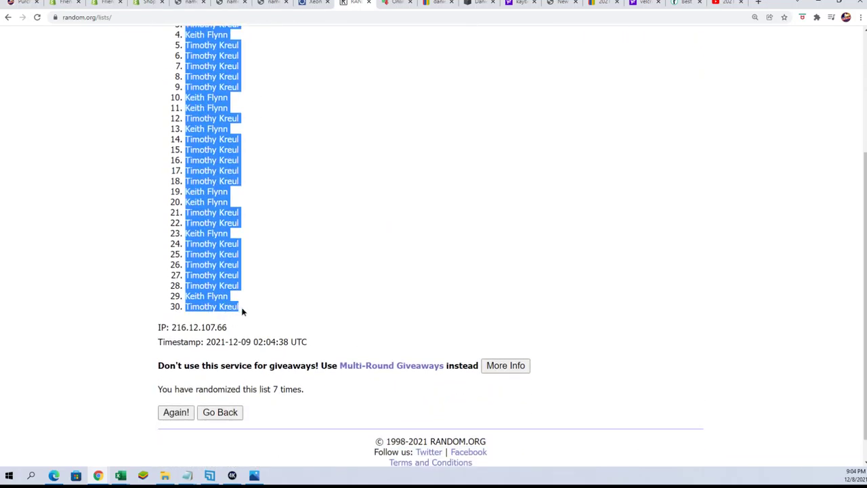
pyautogui.rightClick(224, 276)
pyautogui.click(234, 282)
# Step: Paste the shuffled owner names as plain text into A2:A31 in Excel
pyautogui.click(120, 475)
pyautogui.moveTo(482, 88); pyautogui.dragTo(447, 19)
pyautogui.rightClick(348, 114)
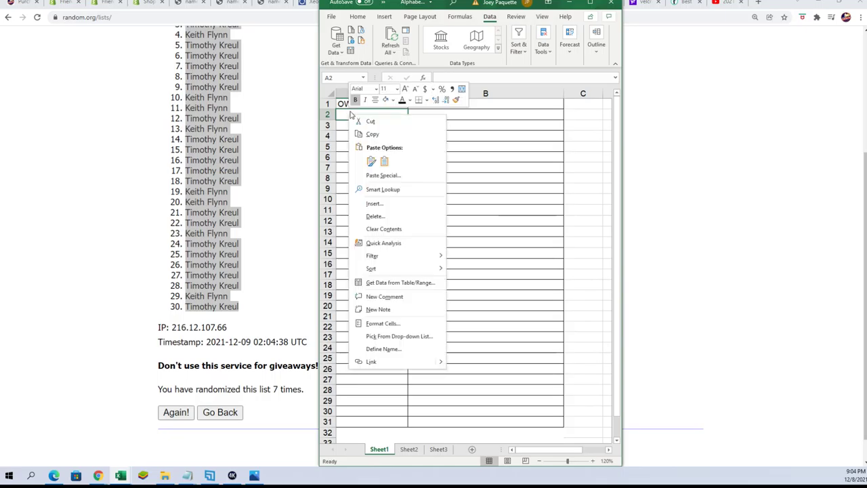
pyautogui.click(380, 175)
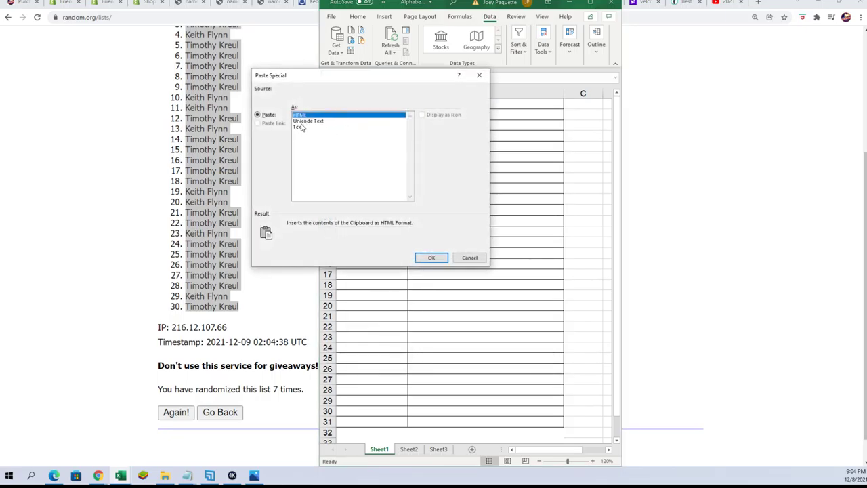
pyautogui.click(300, 127)
pyautogui.click(431, 257)
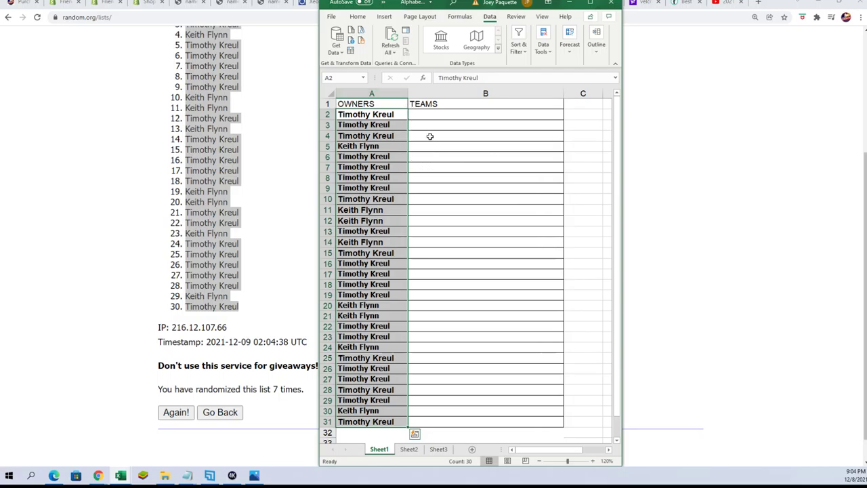
# Step: Select cell B2 and reload a blank RANDOM.ORG List Randomizer form
pyautogui.click(420, 114)
pyautogui.scroll(3, 274, 185)
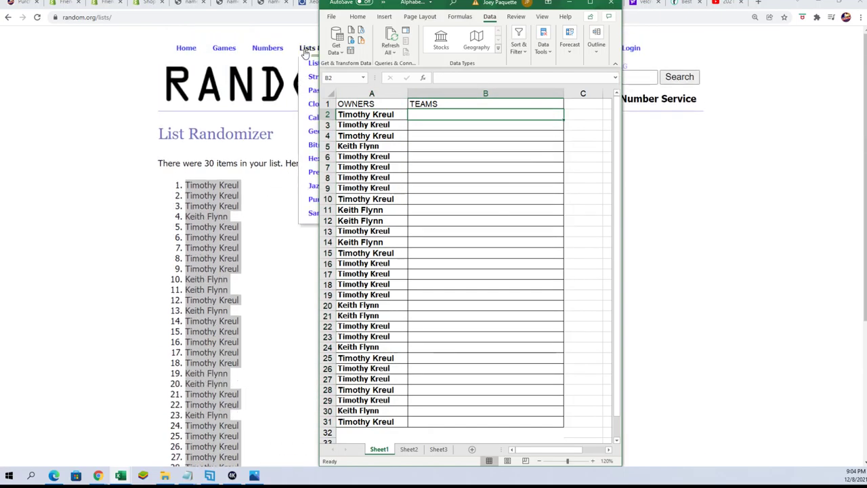
pyautogui.click(308, 63)
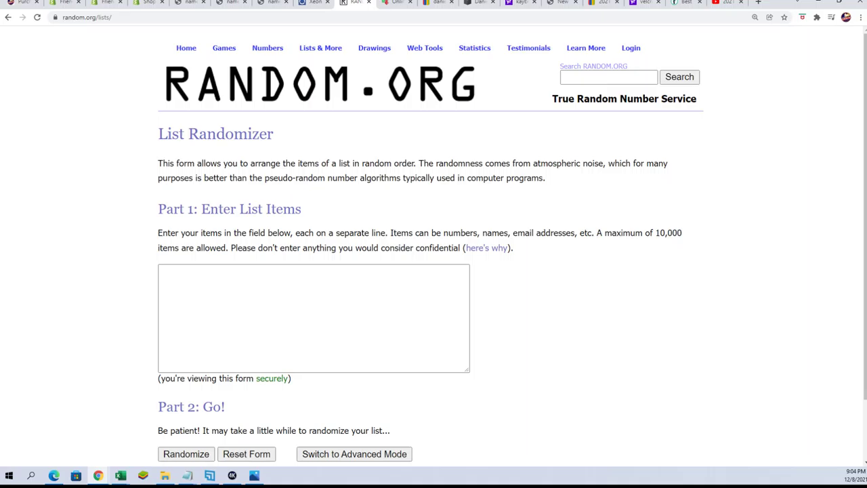
# Step: Copy the 30 MLB team names from Notepad, then go back to the randomizer list box
pyautogui.hotkey('alt', 'Tab')
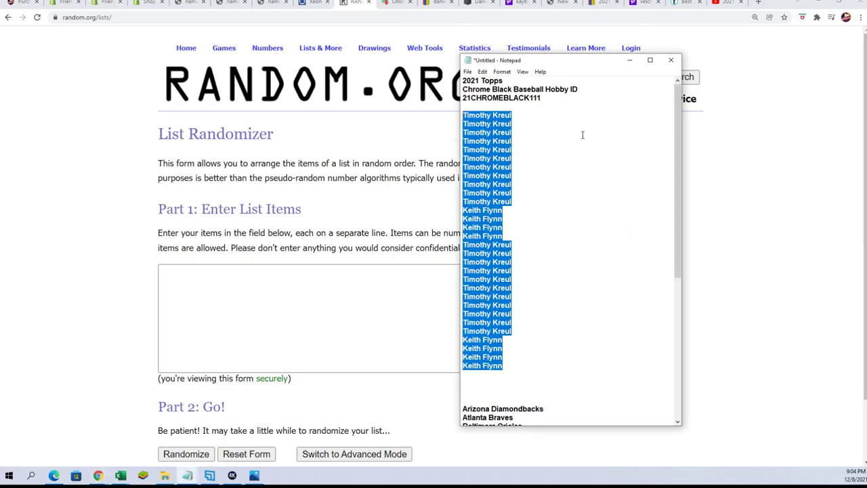
pyautogui.doubleClick(555, 54)
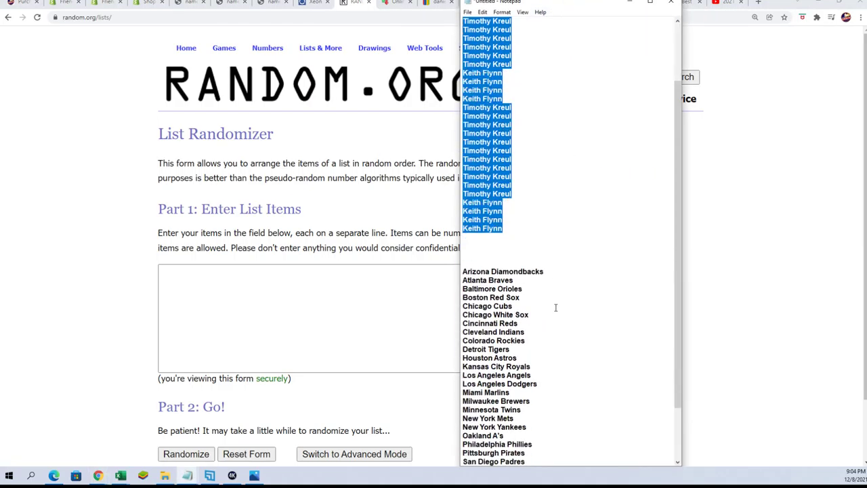
pyautogui.moveTo(540, 451); pyautogui.dragTo(462, 202)
pyautogui.rightClick(488, 215)
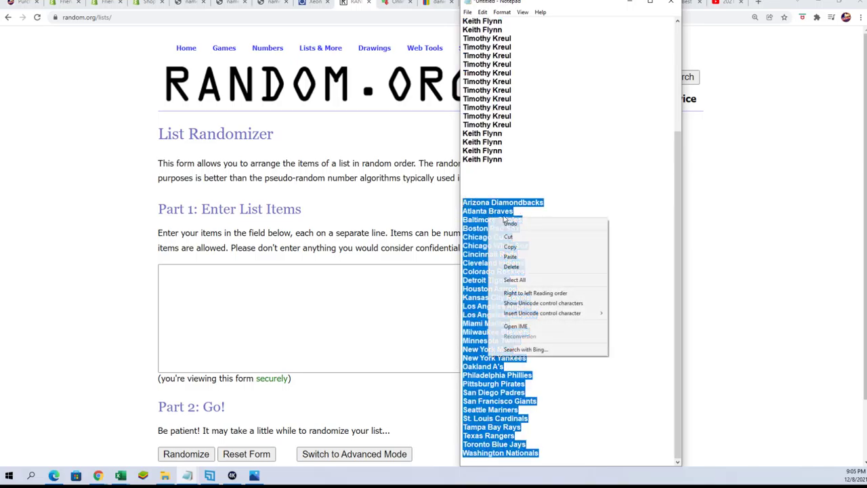
pyautogui.click(520, 247)
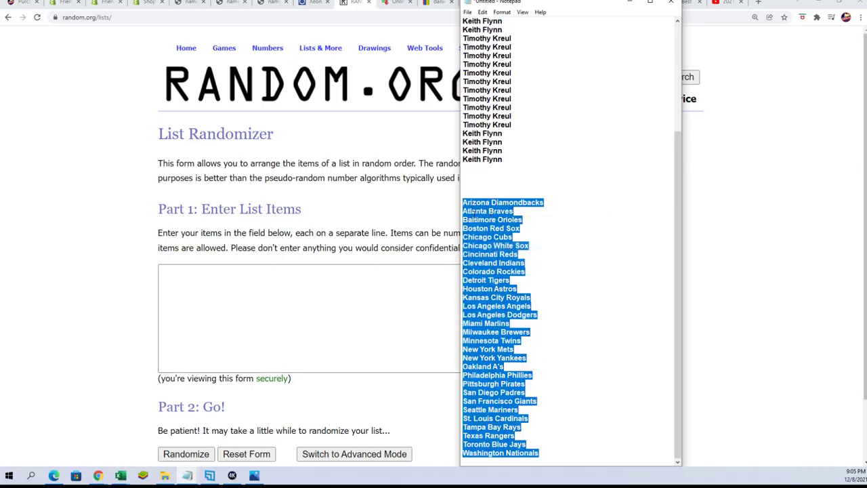
pyautogui.click(189, 272)
pyautogui.rightClick(188, 275)
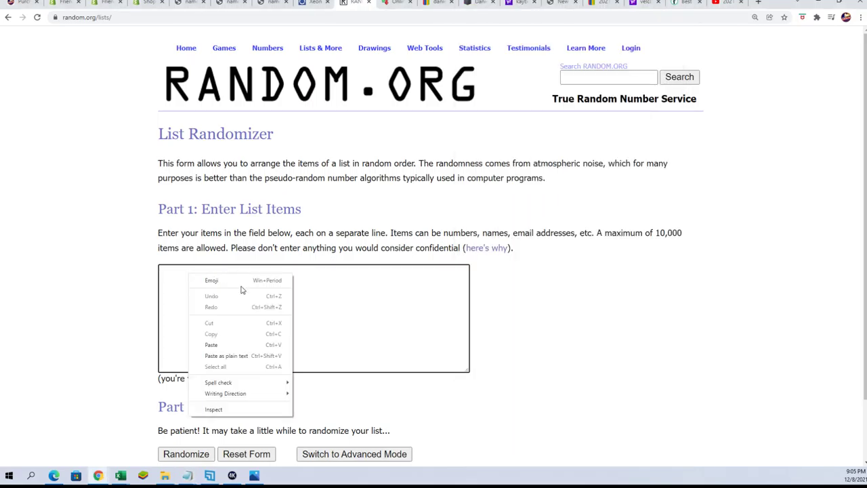
# Step: Paste the team names into the randomizer and shuffle them seven times
pyautogui.click(221, 344)
pyautogui.scroll(-1, 447, 303)
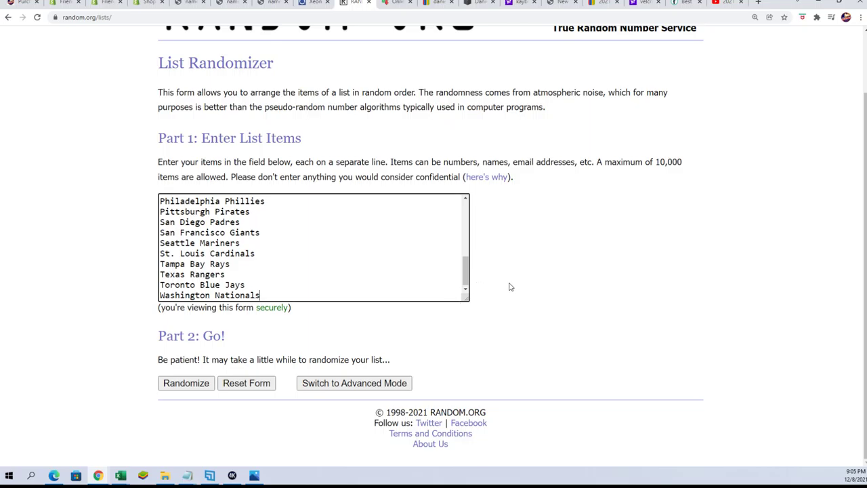
pyautogui.click(186, 384)
pyautogui.scroll(-2, 155, 339)
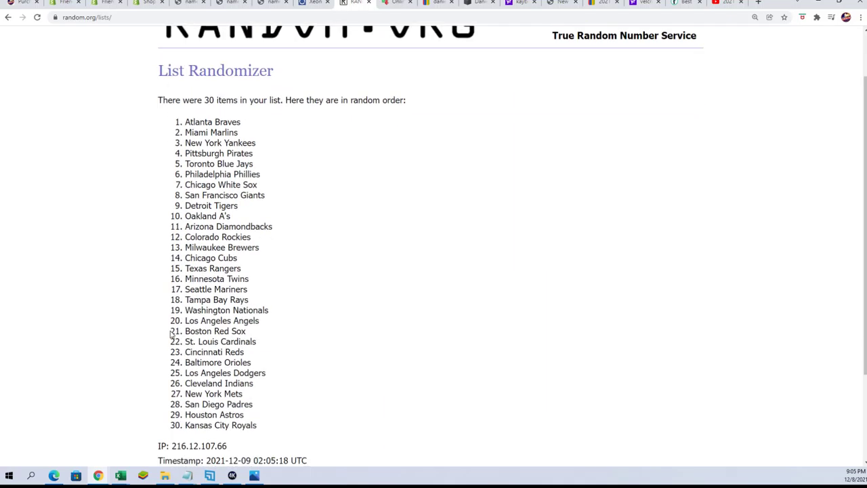
pyautogui.click(176, 384)
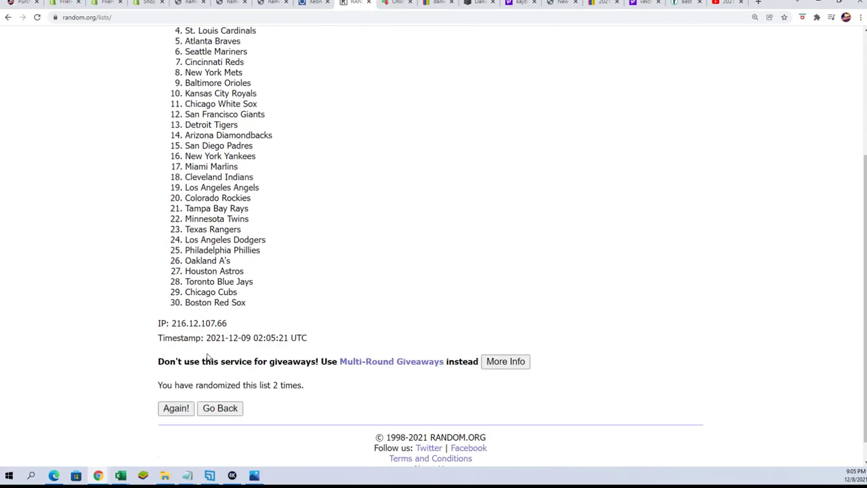
pyautogui.click(176, 384)
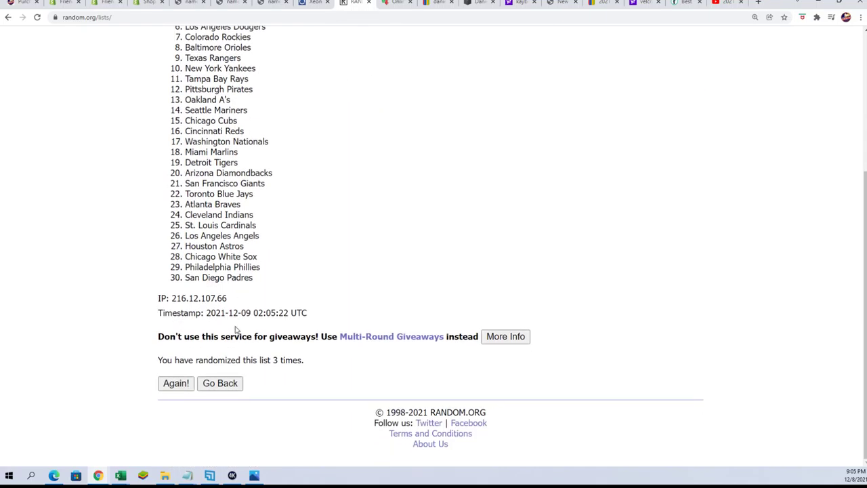
pyautogui.click(182, 383)
pyautogui.click(174, 383)
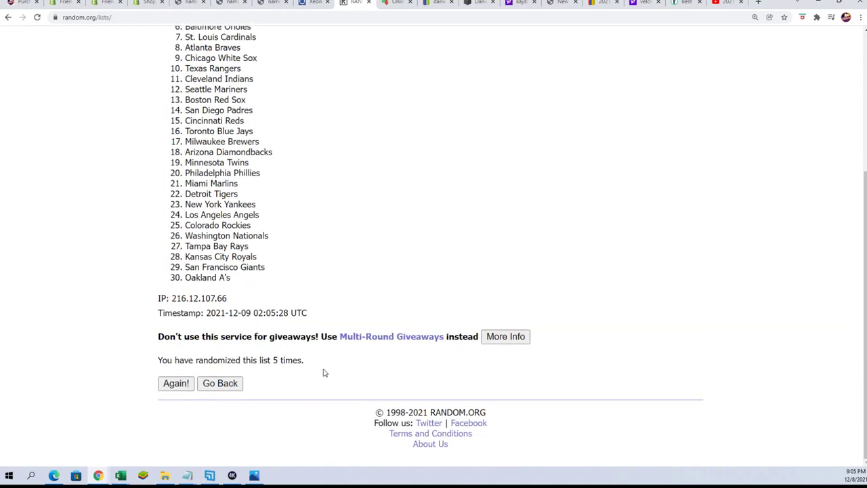
pyautogui.click(175, 384)
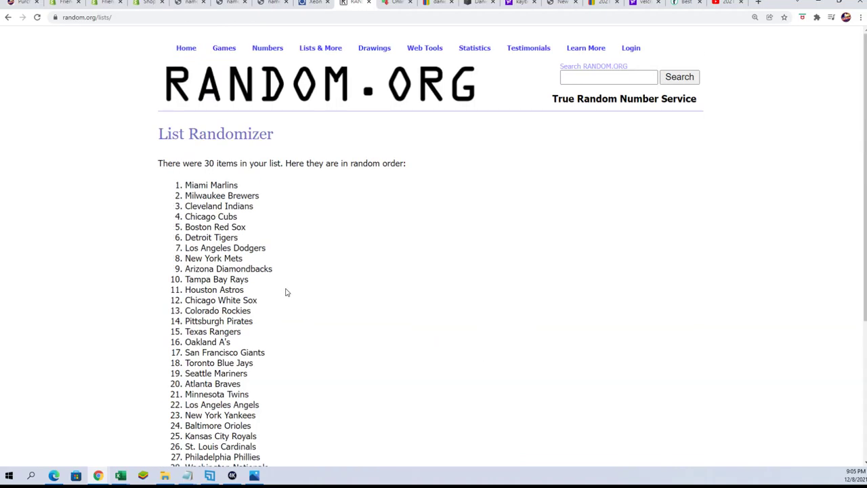
pyautogui.click(177, 383)
# Step: Copy the shuffled team list, Chicago White Sox through St. Louis Cardinals, and return to Excel
pyautogui.scroll(-1, 284, 209)
pyautogui.moveTo(184, 95); pyautogui.dragTo(263, 399)
pyautogui.rightClick(232, 326)
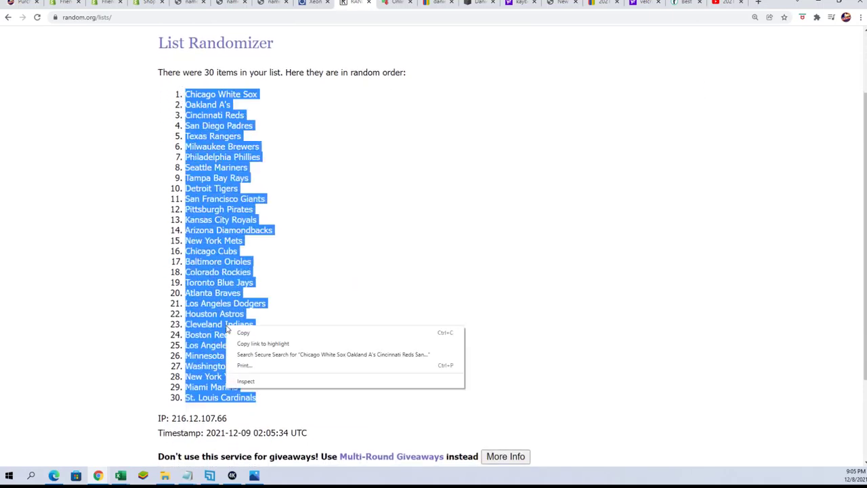
pyautogui.click(238, 334)
pyautogui.scroll(-2, 323, 346)
pyautogui.scroll(3, 304, 362)
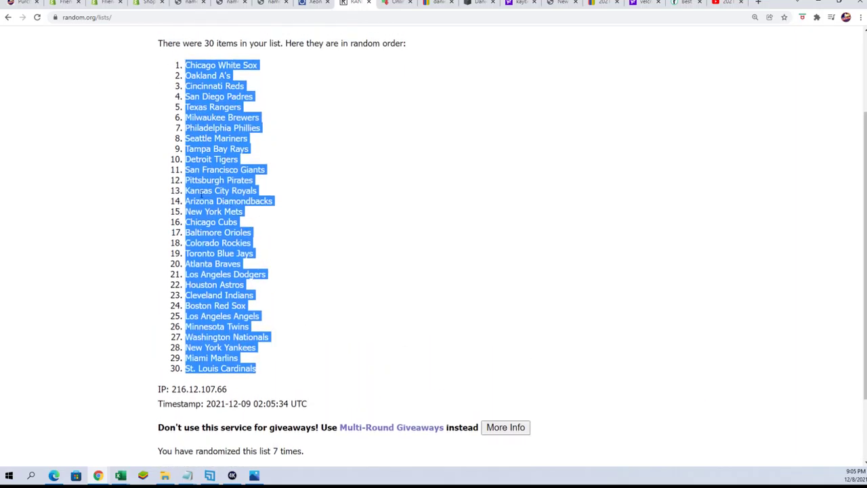
pyautogui.hotkey('alt', 'Tab')
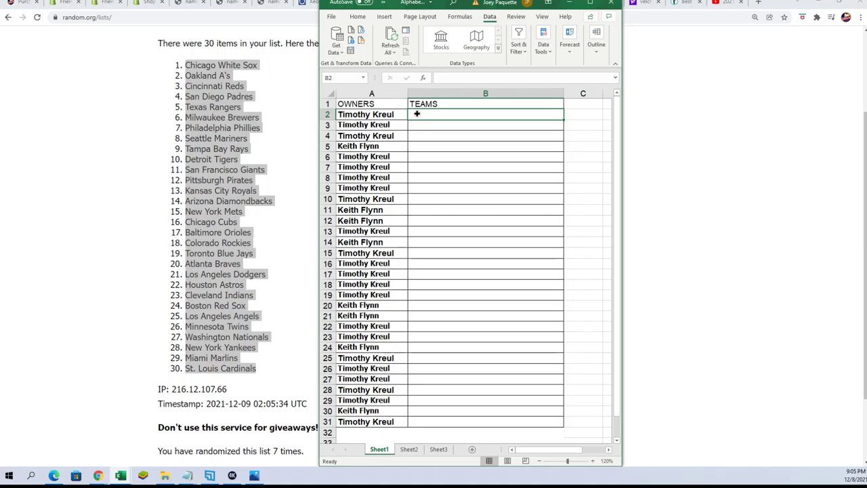
# Step: Paste the shuffled team names as plain text into B2:B31 with Paste Special
pyautogui.rightClick(416, 114)
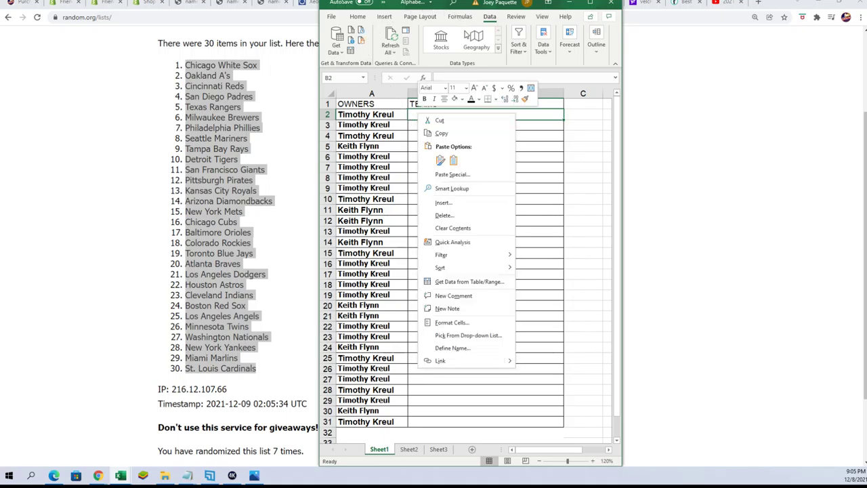
pyautogui.click(443, 174)
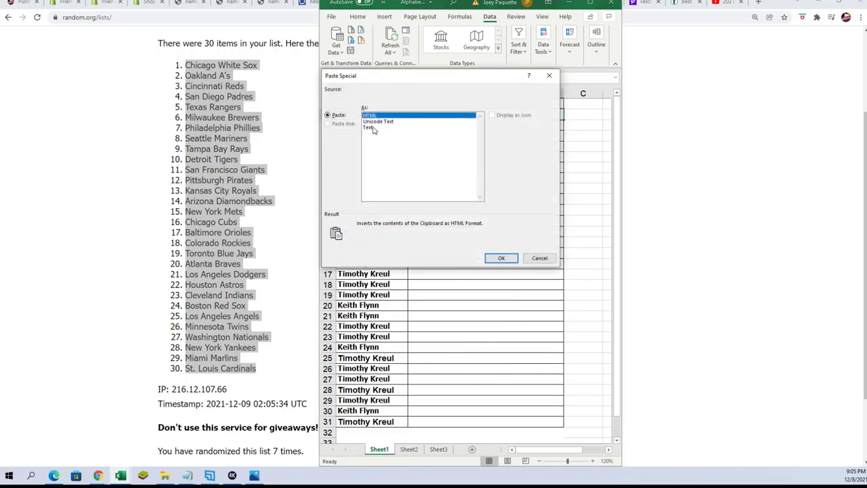
pyautogui.click(373, 128)
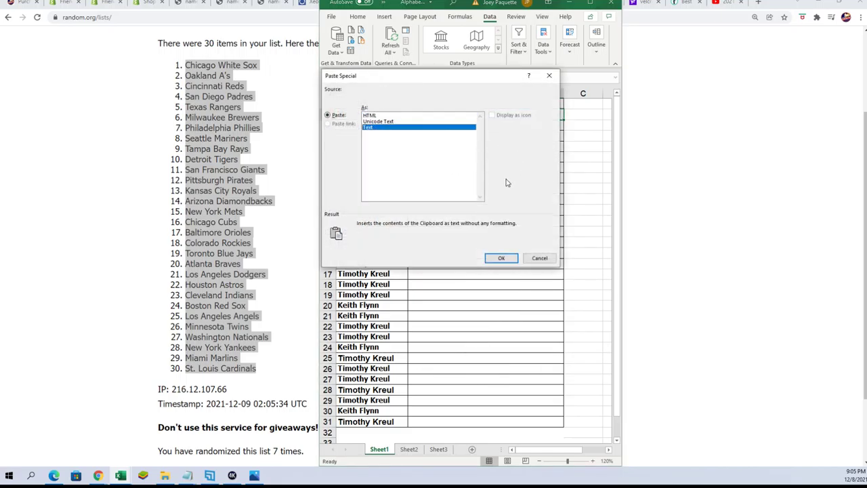
pyautogui.click(501, 258)
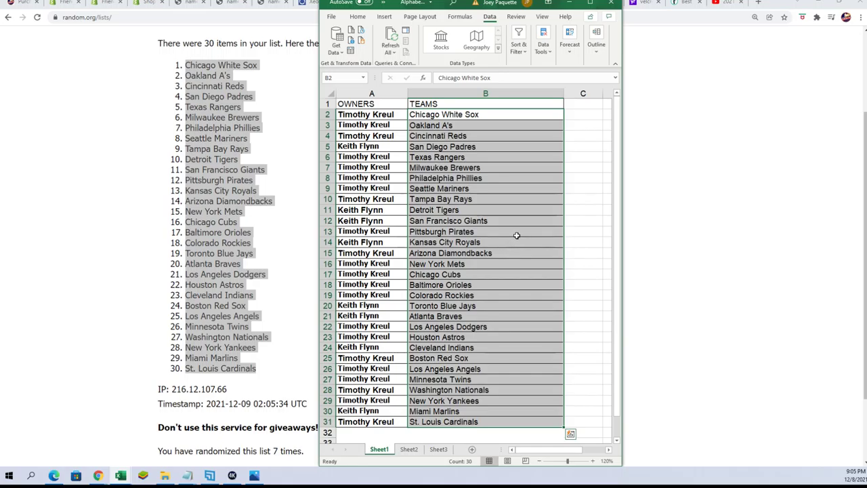
pyautogui.press('Escape')
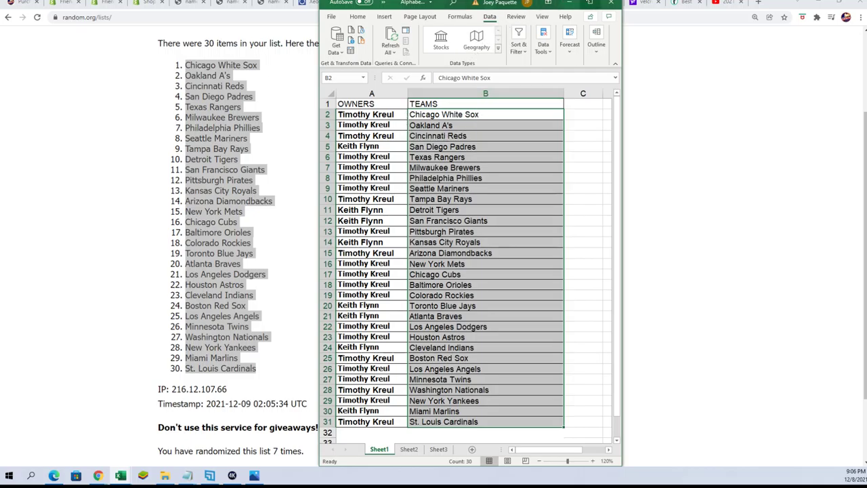
# Step: Sort the A1:B32 owner–team table A to Z by the TEAMS column
pyautogui.click(589, 2)
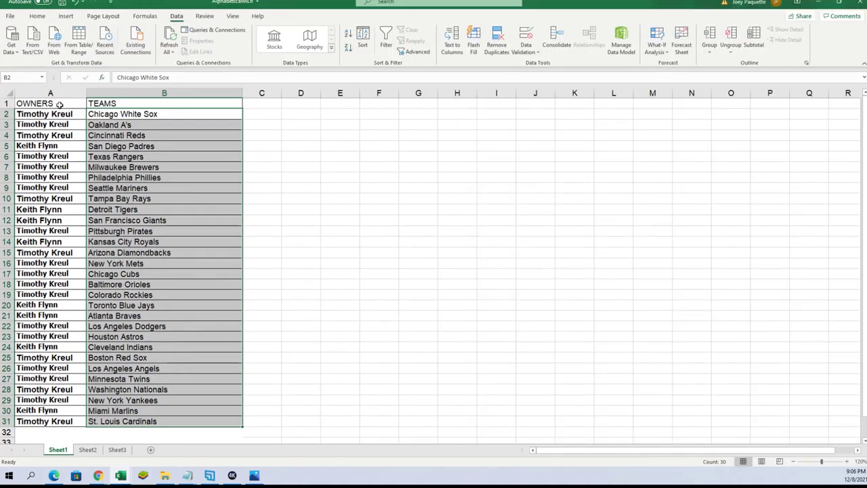
pyautogui.moveTo(59, 105); pyautogui.dragTo(169, 429)
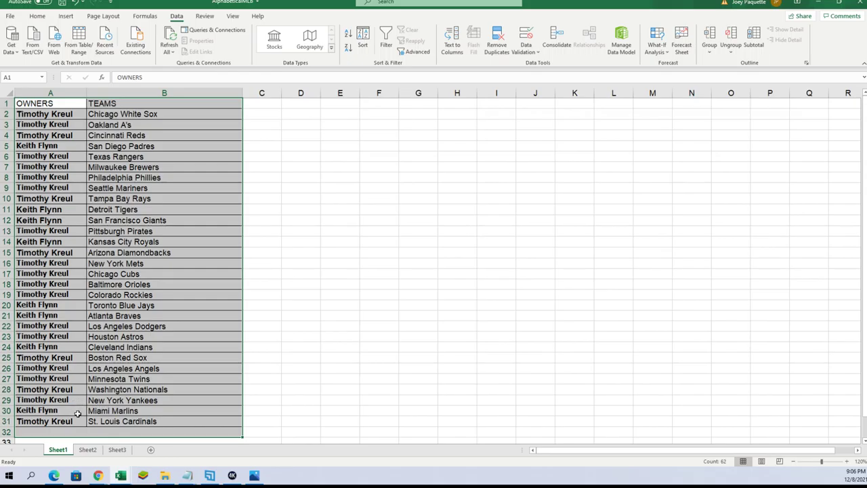
pyautogui.click(370, 44)
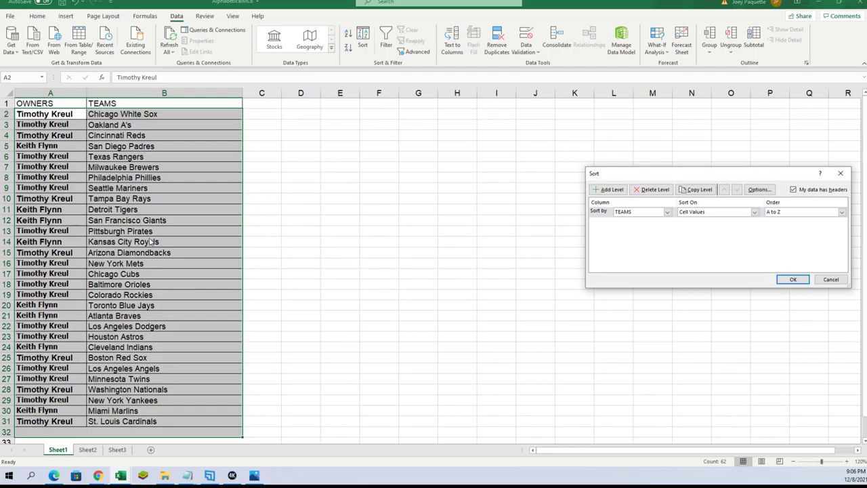
pyautogui.click(792, 279)
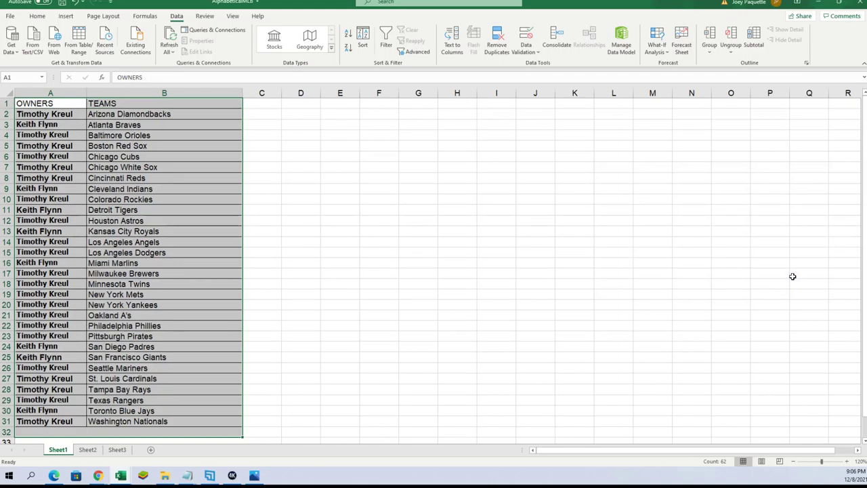
pyautogui.click(453, 294)
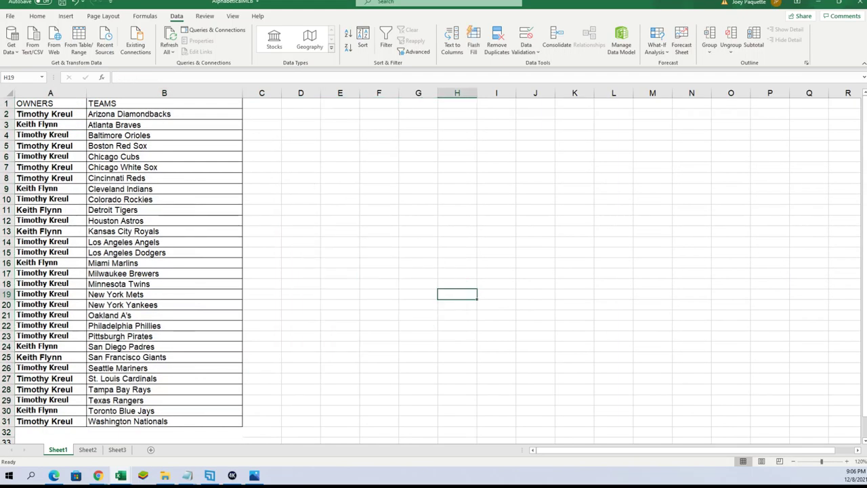